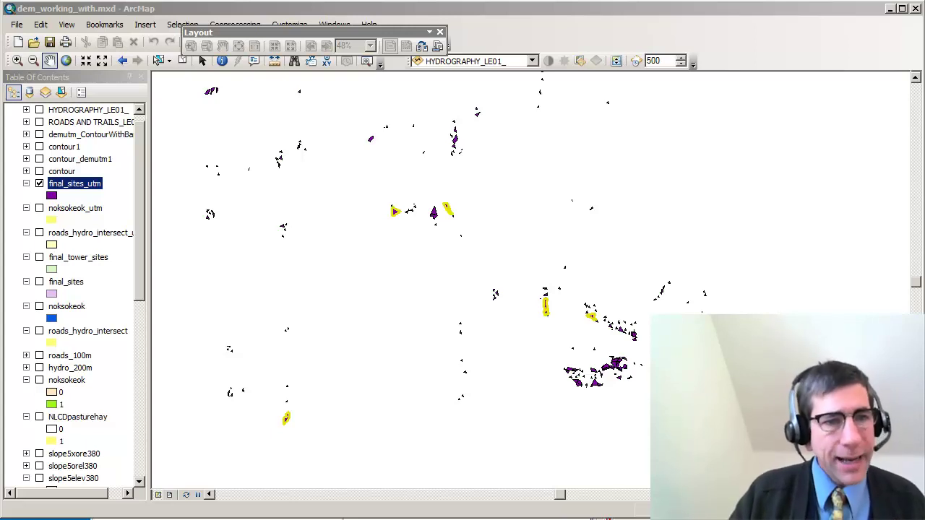
- Check the contour1 layer and hide it again, display the hillshade layer, and zoom in around the highlighted final sites
{"action": "left_click", "coordinate": [39, 147]}
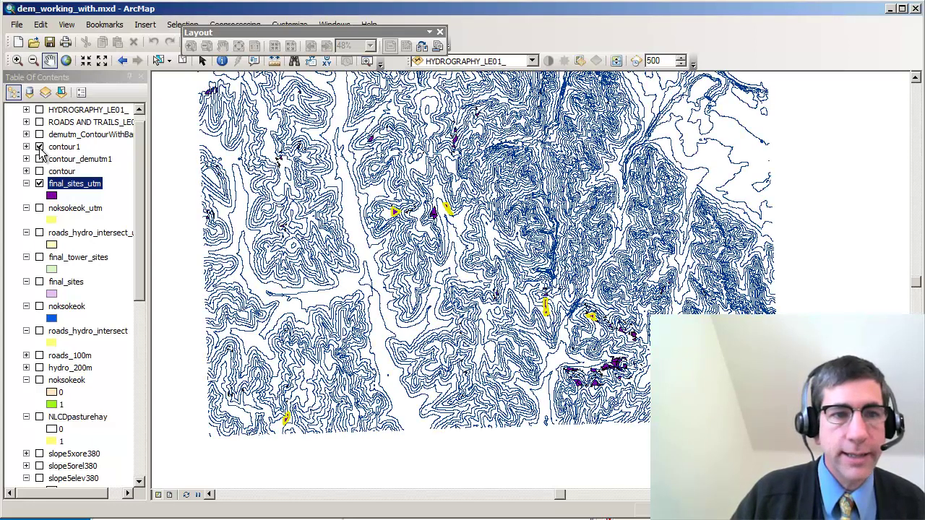
{"action": "left_click", "coordinate": [39, 148]}
{"action": "left_click_drag", "start_coordinate": [142, 293], "coordinate": [142, 365]}
{"action": "left_click", "coordinate": [40, 380]}
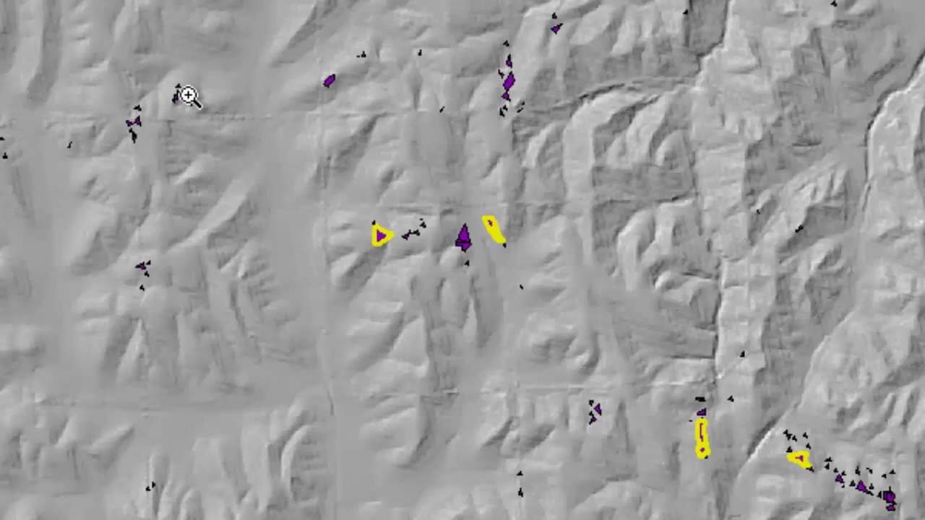
{"action": "left_click_drag", "start_coordinate": [43, 90], "coordinate": [861, 519]}
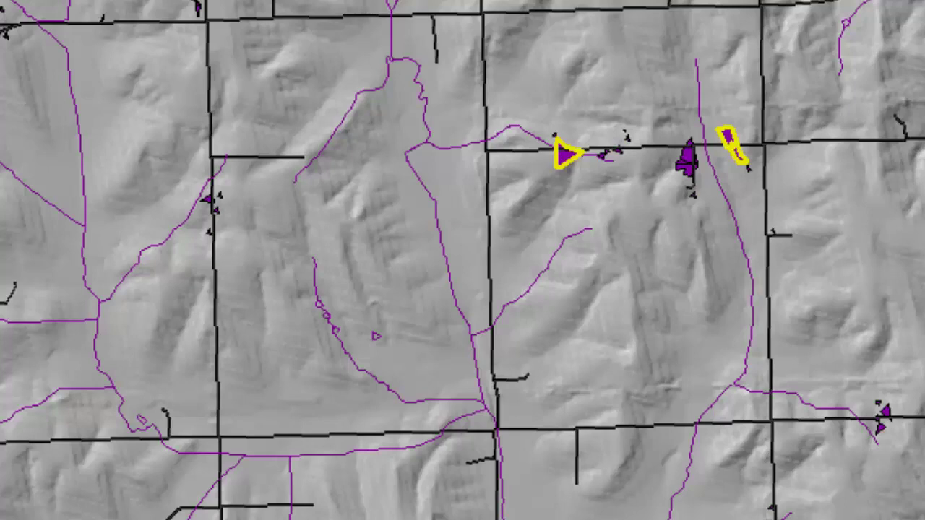
- Switch to the page layout and insert a bold 25-point Arial title reading "Final Sites"
{"action": "left_click", "coordinate": [172, 496]}
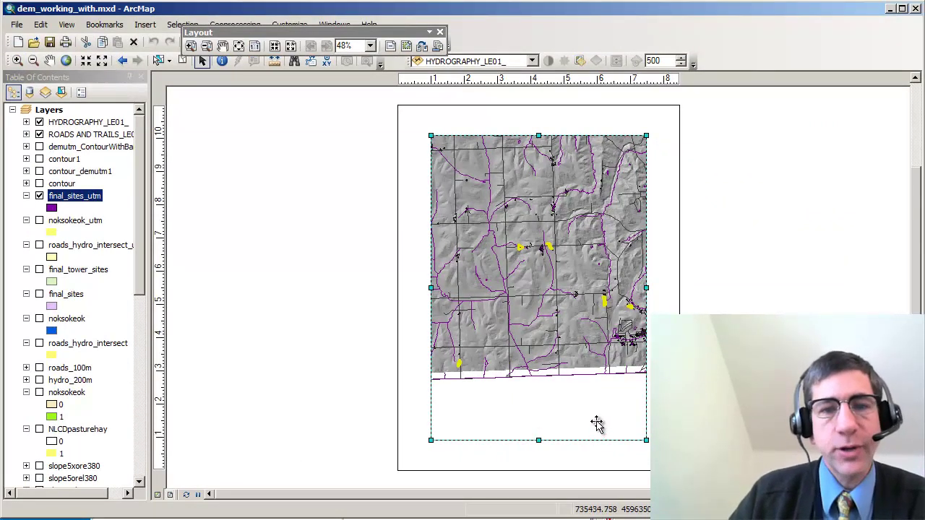
{"action": "key", "text": "Return"}
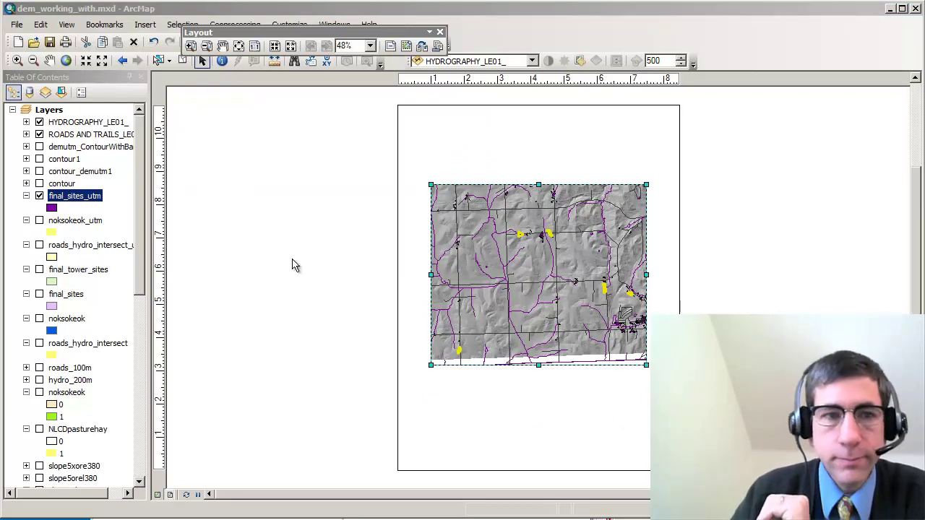
{"action": "left_click", "coordinate": [147, 28]}
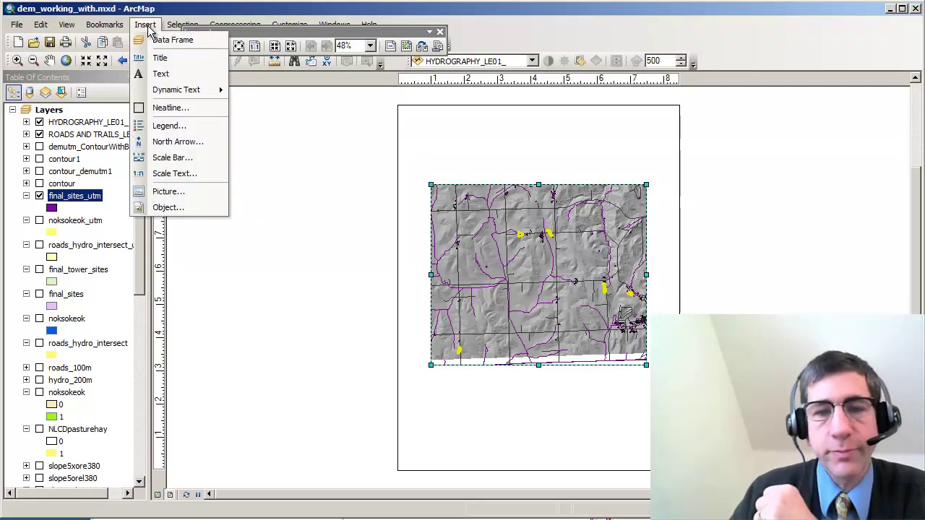
{"action": "left_click", "coordinate": [174, 60]}
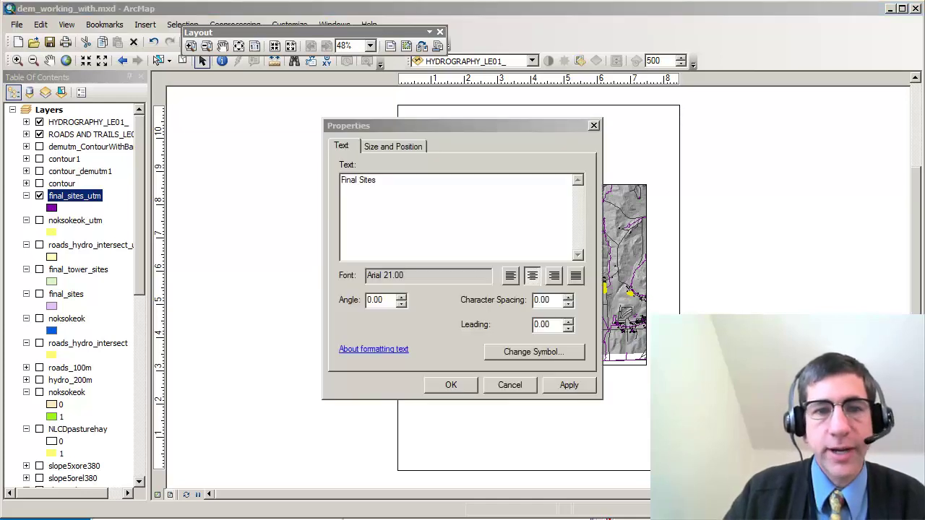
{"action": "left_click", "coordinate": [551, 351]}
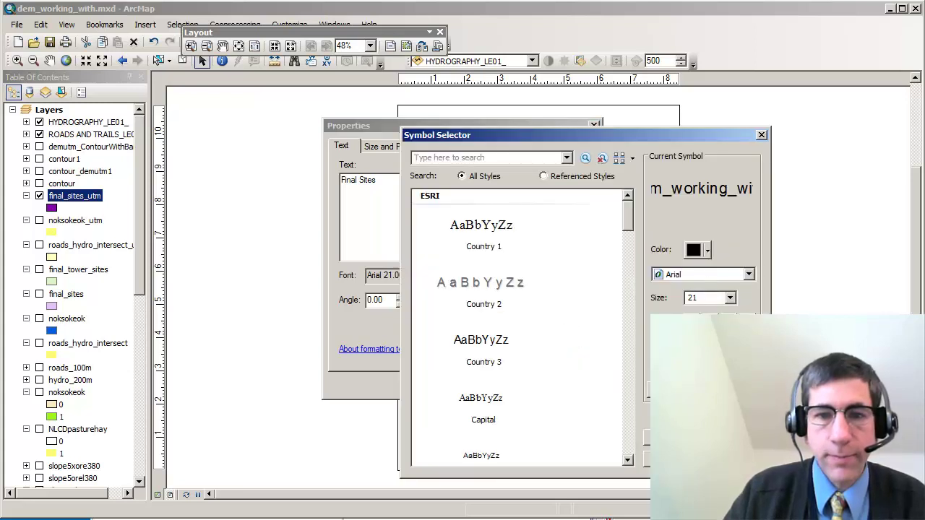
{"action": "double_click", "coordinate": [708, 299]}
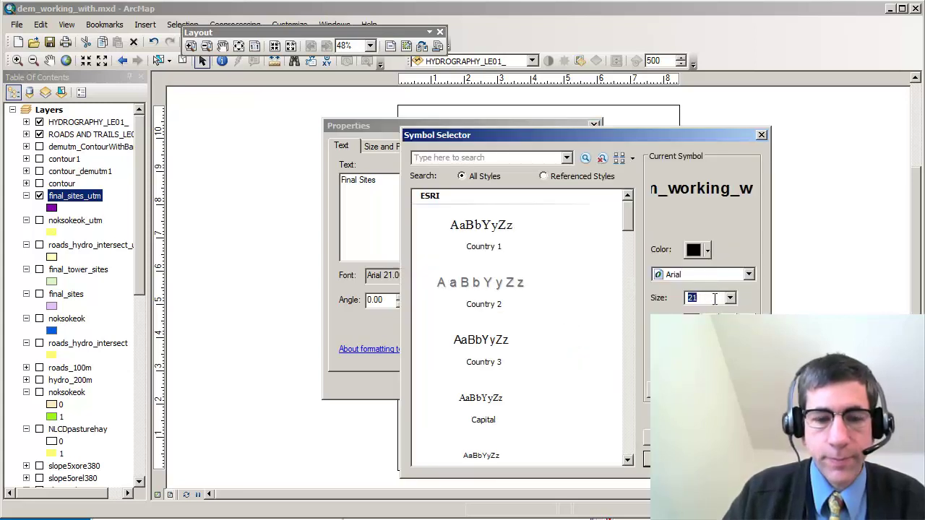
{"action": "type", "text": "25"}
{"action": "key", "text": "Return"}
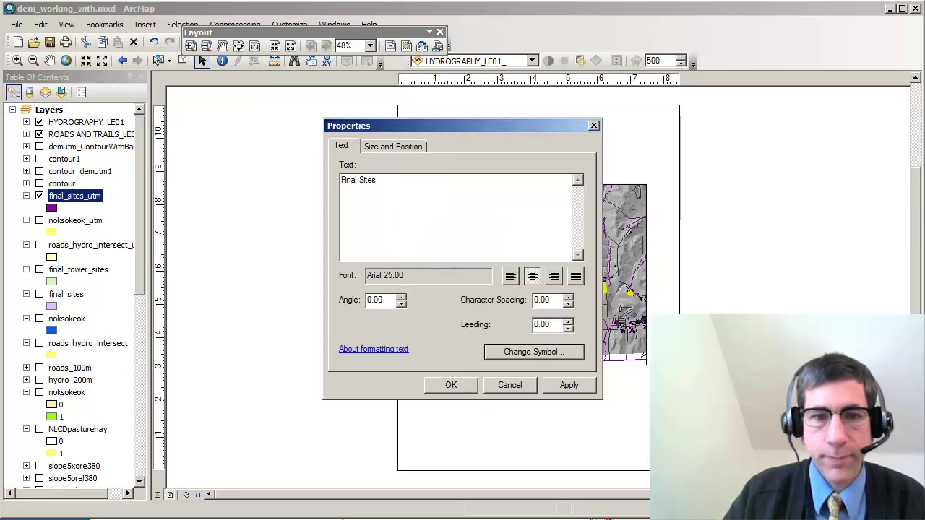
{"action": "left_click", "coordinate": [551, 391]}
{"action": "left_click", "coordinate": [448, 385]}
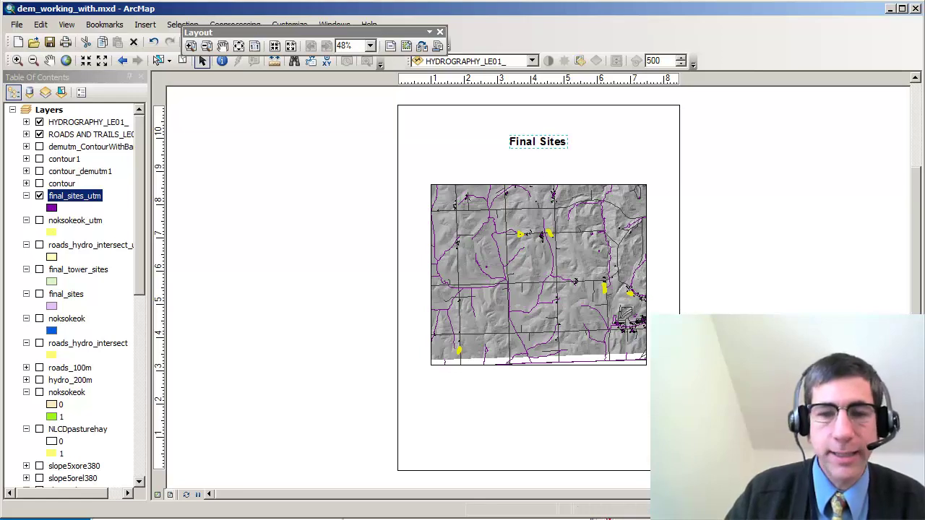
- Insert a scale bar in the Alternating Scale Bar 1 style and place it near the page's lower left corner
{"action": "left_click", "coordinate": [146, 25]}
{"action": "left_click", "coordinate": [171, 156]}
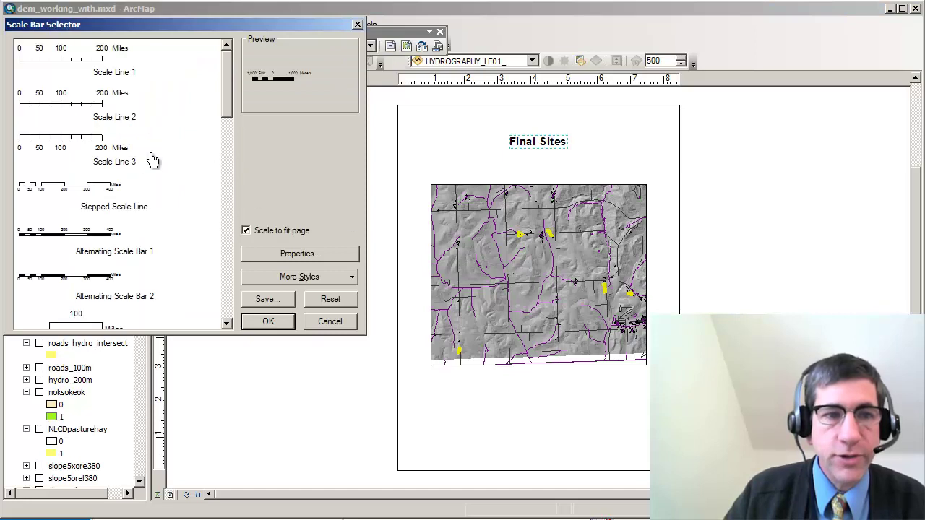
{"action": "left_click", "coordinate": [88, 239]}
{"action": "left_click", "coordinate": [270, 321]}
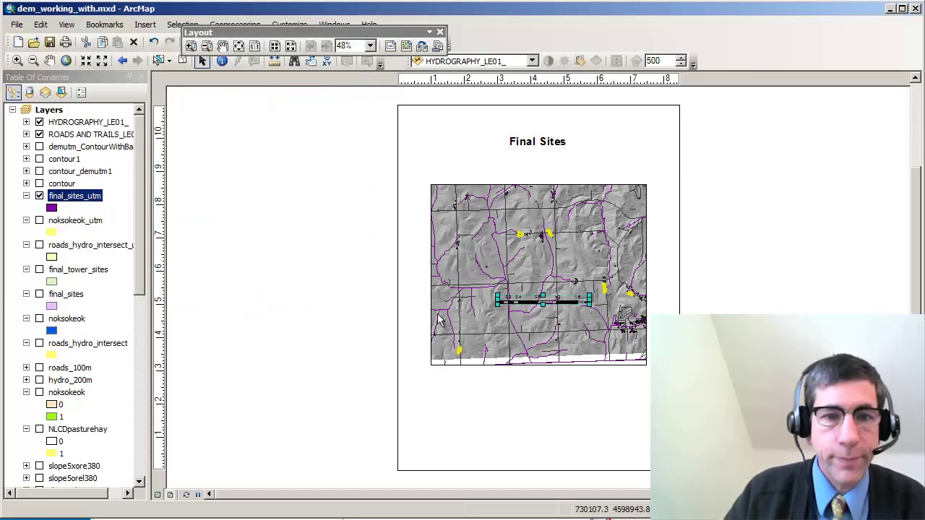
{"action": "left_click_drag", "start_coordinate": [536, 307], "coordinate": [462, 445]}
- Move the map frame down to just above the scale bar and check the map in data view
{"action": "left_click", "coordinate": [543, 283]}
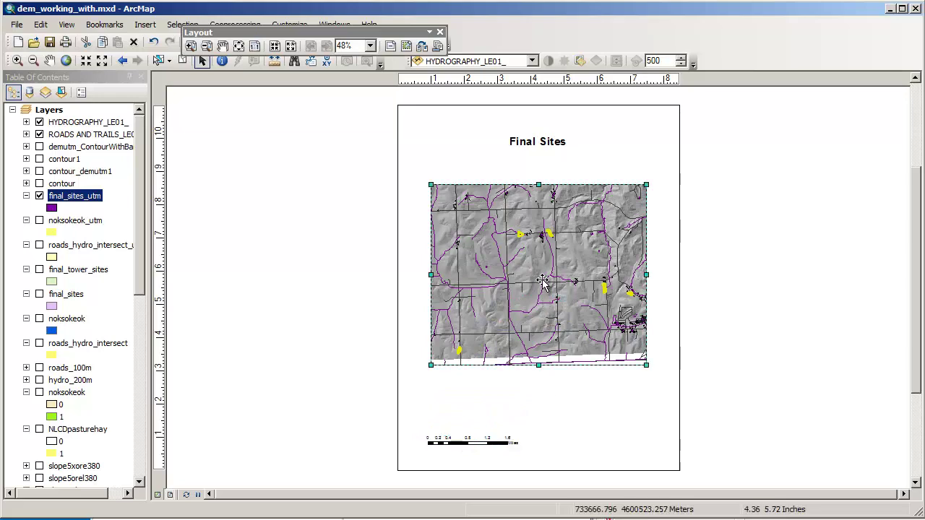
{"action": "left_click_drag", "start_coordinate": [542, 283], "coordinate": [546, 347]}
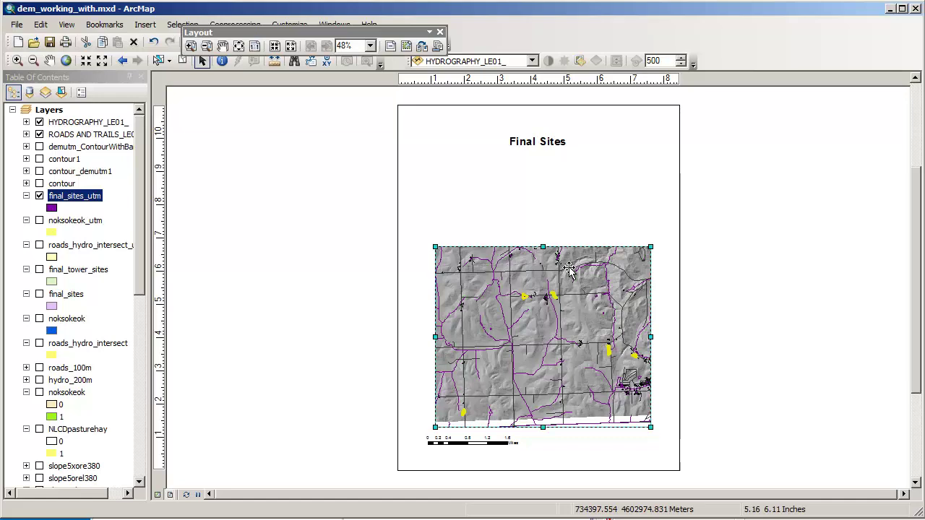
{"action": "left_click", "coordinate": [157, 496]}
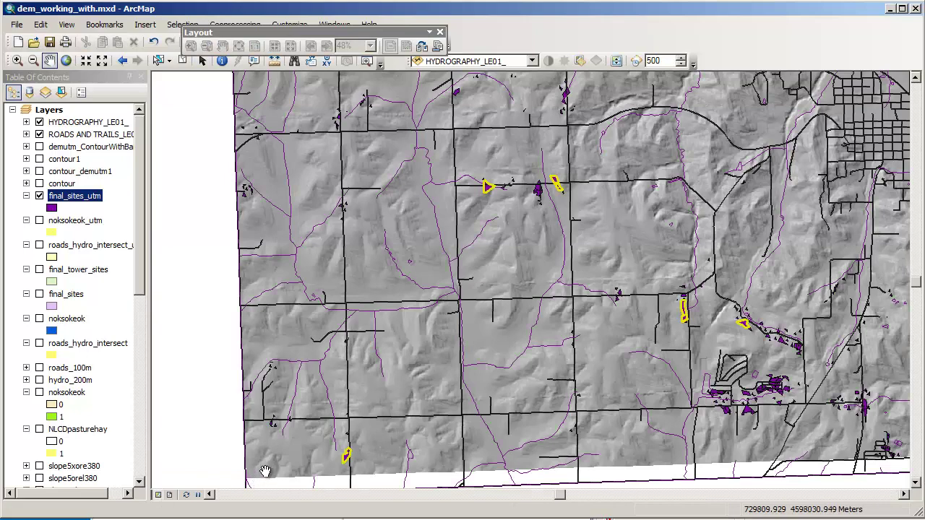
{"action": "left_click", "coordinate": [169, 495]}
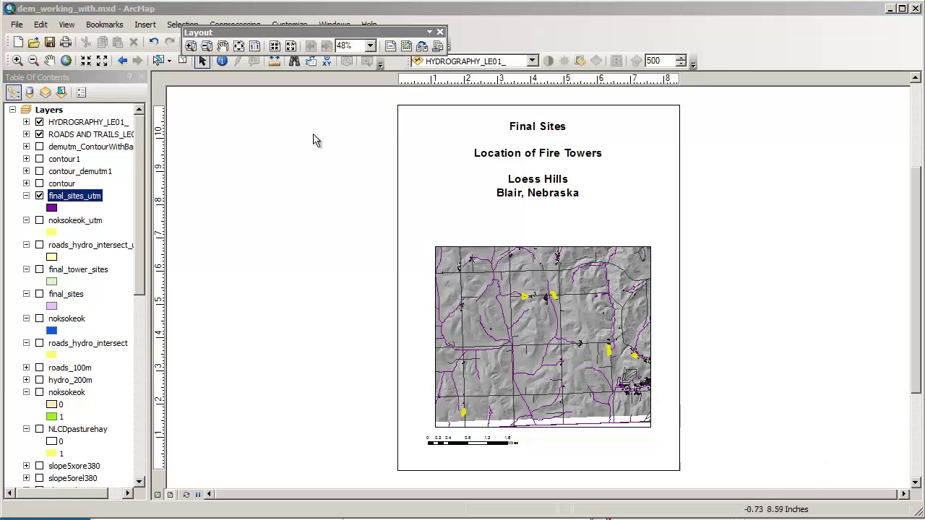
- Insert the picture ex03_loesshills.jpg, shrink it and place it above the right part of the map
{"action": "left_click", "coordinate": [143, 25]}
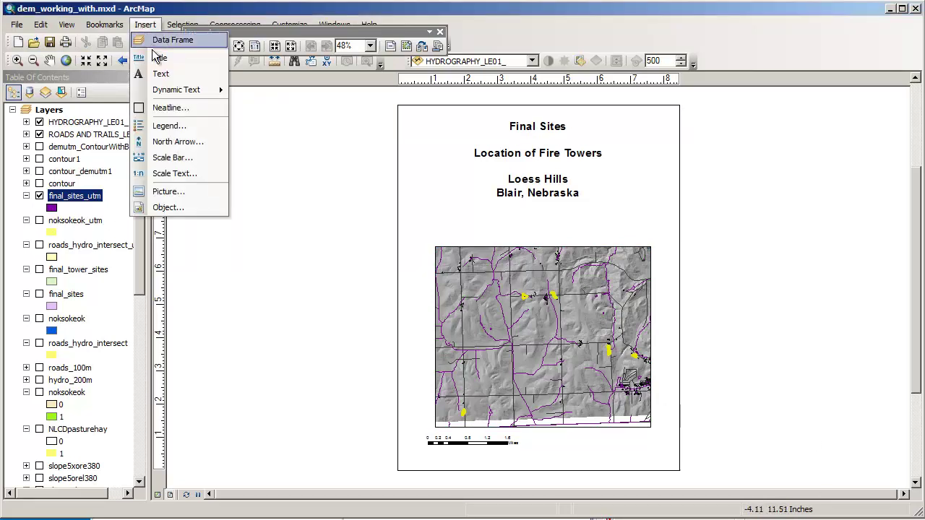
{"action": "left_click", "coordinate": [168, 191]}
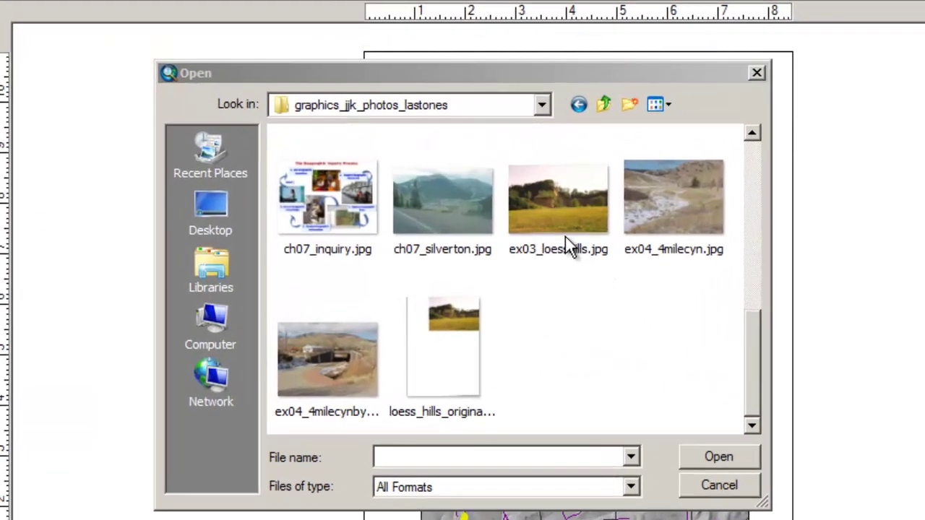
{"action": "left_click", "coordinate": [563, 220]}
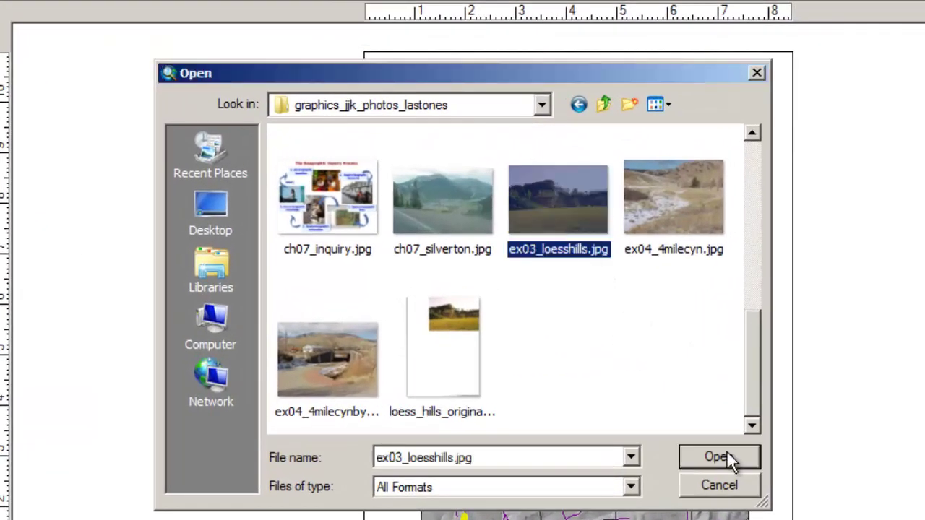
{"action": "left_click", "coordinate": [726, 455]}
{"action": "left_click_drag", "start_coordinate": [724, 229], "coordinate": [581, 328]}
{"action": "left_click_drag", "start_coordinate": [549, 371], "coordinate": [710, 195]}
{"action": "left_click", "coordinate": [894, 355]}
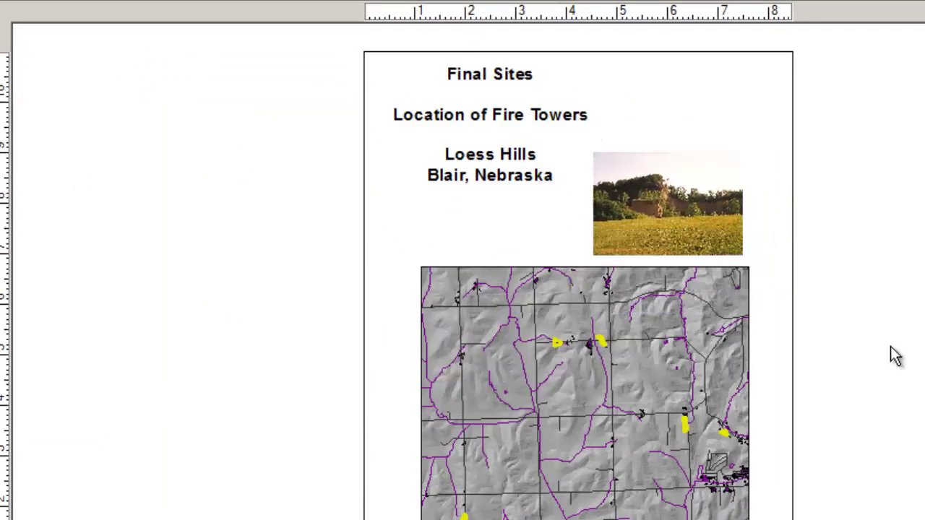
- Add a credits text below the title with the author's name, February 2014 and the sources USGS, Esri, Digital Globe
{"action": "key", "text": "alt+i"}
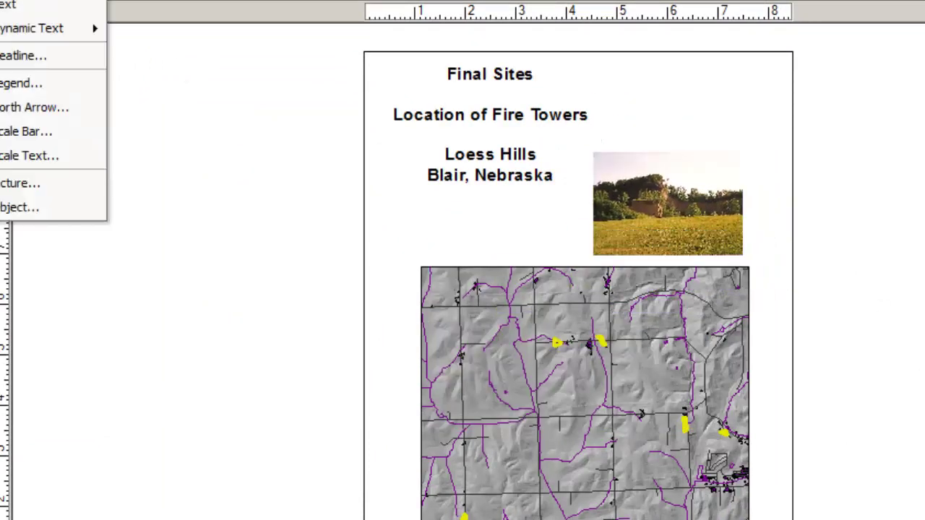
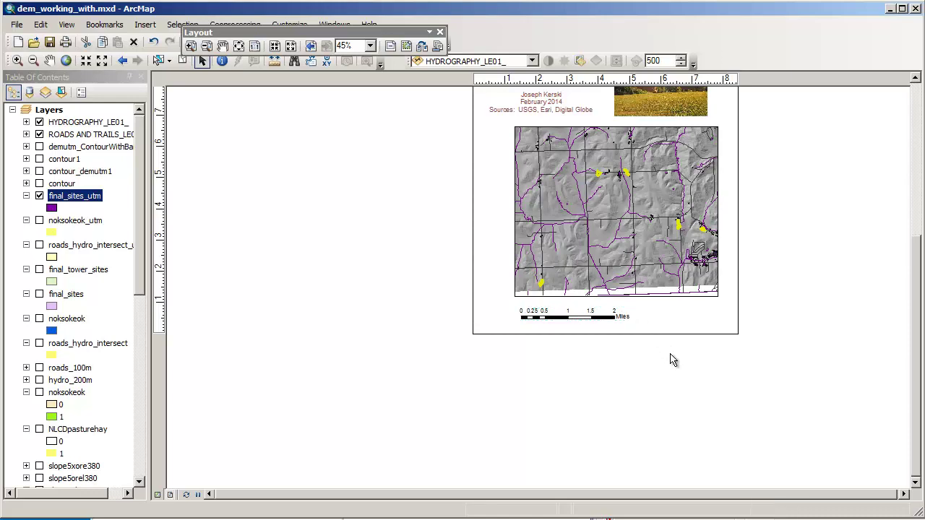
{"action": "left_click", "coordinate": [672, 382]}
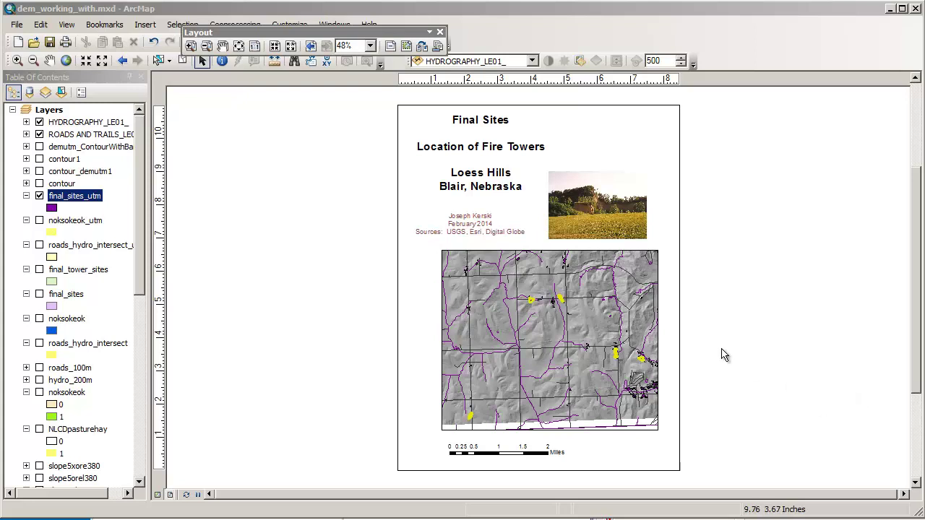
- Insert a legend with the default layers and spacing, framed by a 2.0 Point border
{"action": "left_click", "coordinate": [144, 24]}
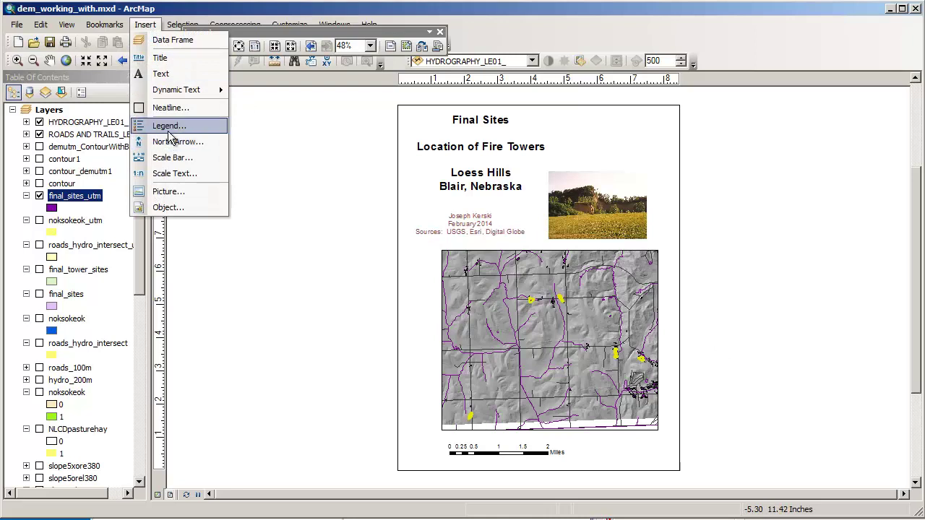
{"action": "left_click", "coordinate": [167, 128]}
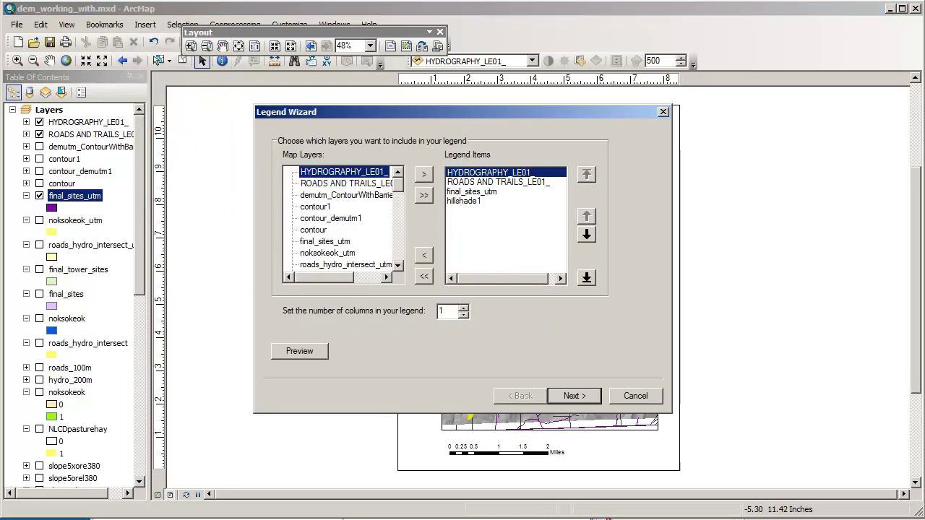
{"action": "left_click", "coordinate": [574, 395]}
{"action": "left_click", "coordinate": [403, 173]}
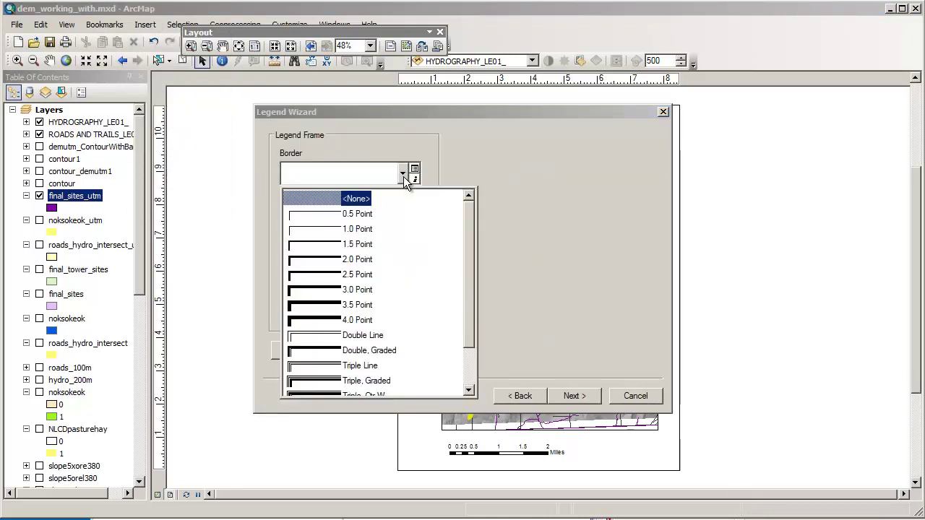
{"action": "left_click", "coordinate": [347, 260]}
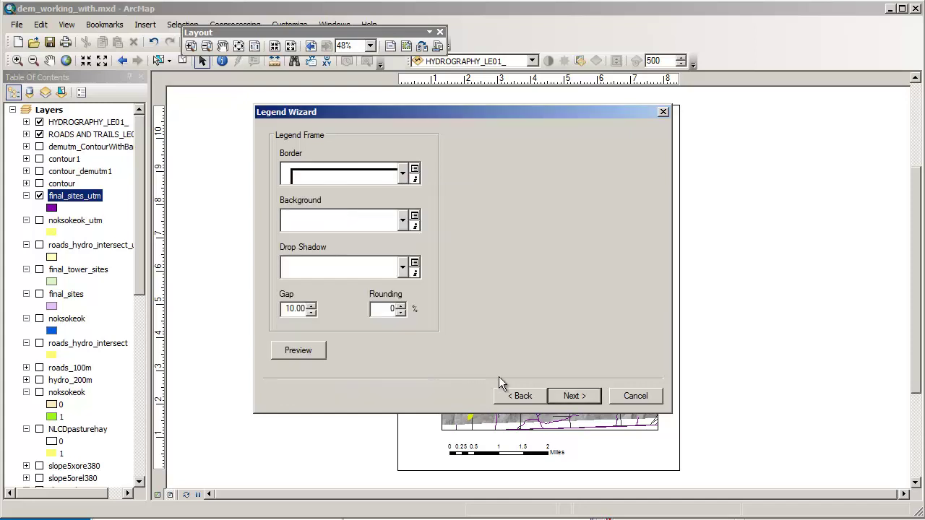
{"action": "left_click", "coordinate": [574, 396]}
{"action": "left_click", "coordinate": [576, 396]}
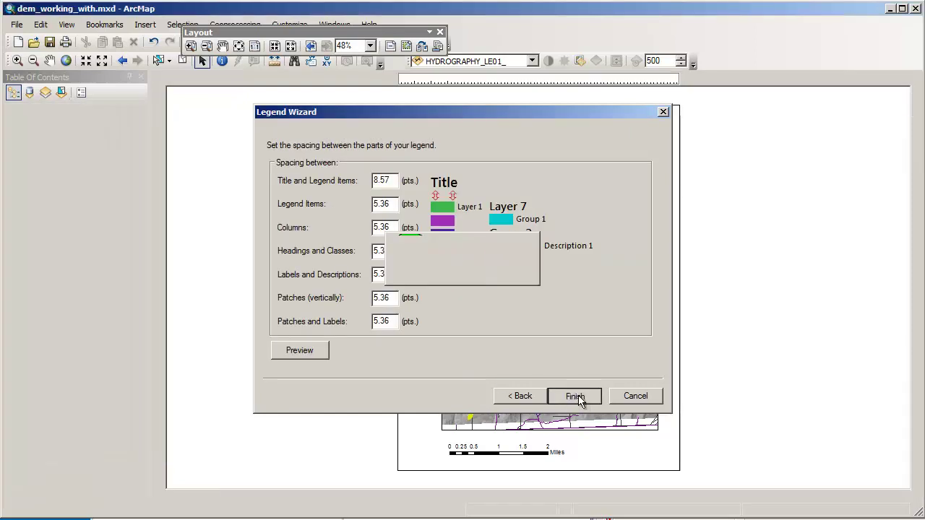
{"action": "left_click", "coordinate": [576, 396]}
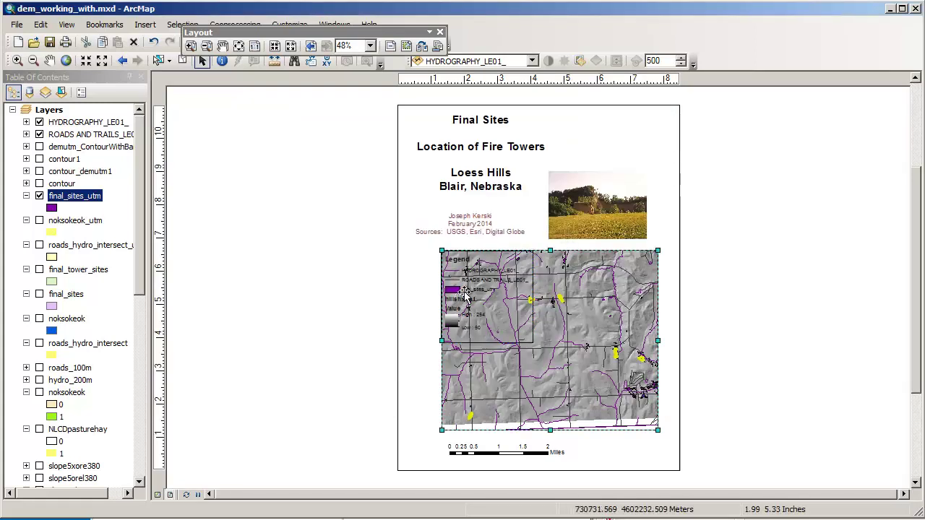
- Shift the map frame slightly down and left, and move the legend up off the map
{"action": "left_click_drag", "start_coordinate": [464, 294], "coordinate": [457, 291]}
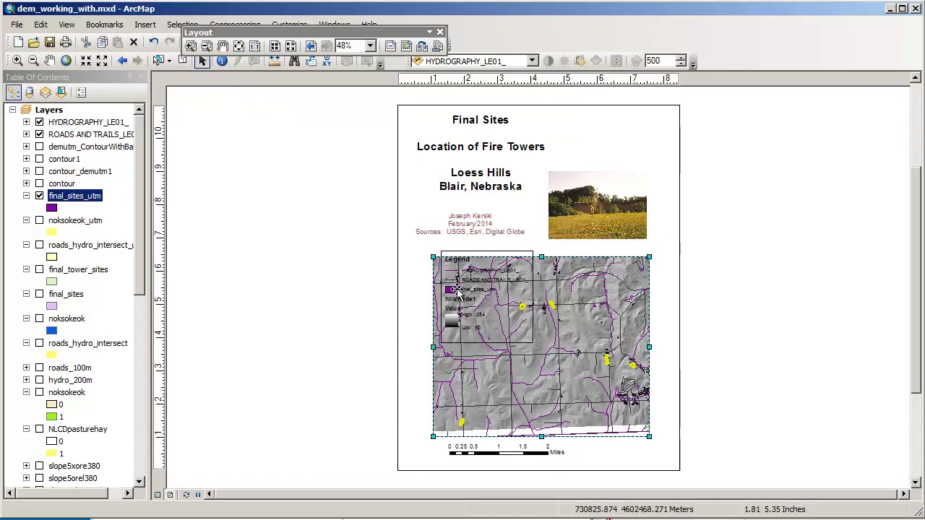
{"action": "left_click", "coordinate": [466, 258]}
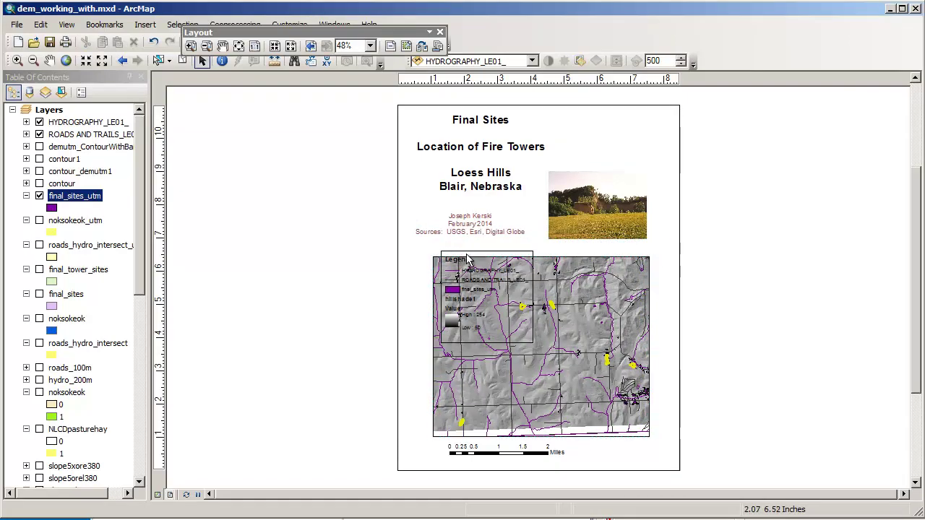
{"action": "left_click_drag", "start_coordinate": [467, 258], "coordinate": [457, 173]}
- Move the photo to the page's upper right corner and fit the reduced legend between the photo and the map
{"action": "double_click", "coordinate": [589, 189]}
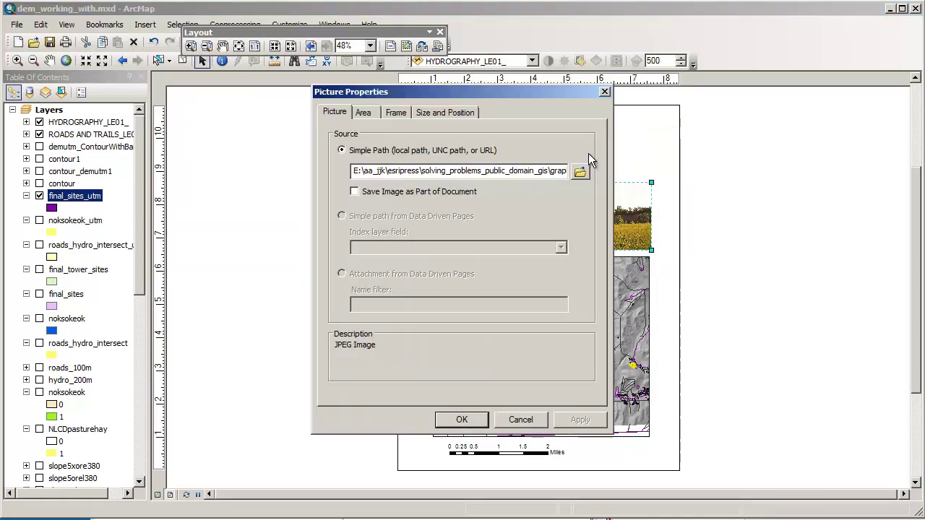
{"action": "left_click", "coordinate": [605, 91]}
{"action": "left_click_drag", "start_coordinate": [611, 190], "coordinate": [613, 126]}
{"action": "left_click_drag", "start_coordinate": [526, 214], "coordinate": [646, 250]}
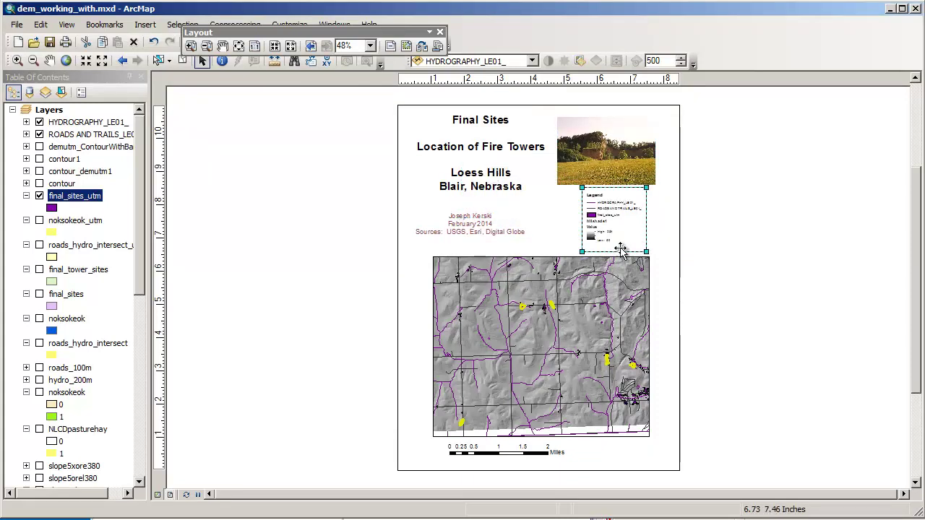
{"action": "left_click", "coordinate": [712, 241]}
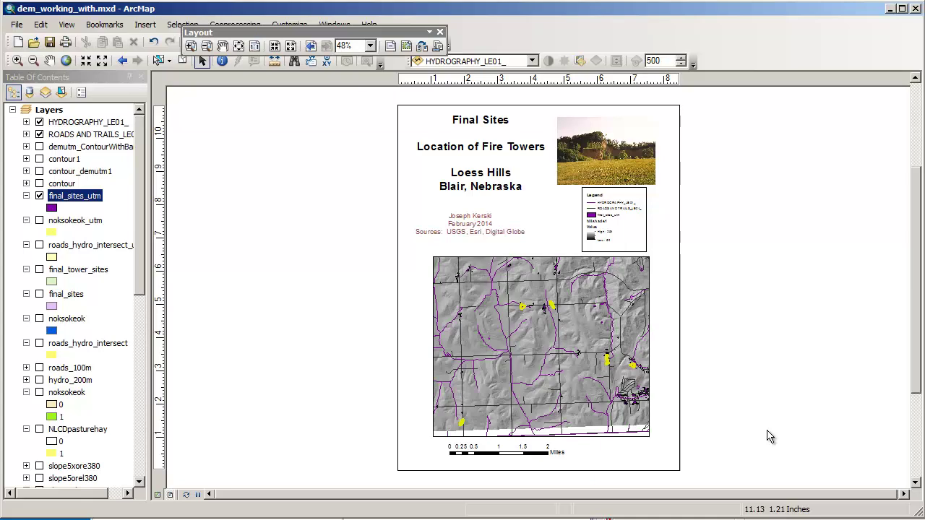
- Check the map in data view and return to the page layout
{"action": "left_click", "coordinate": [158, 495]}
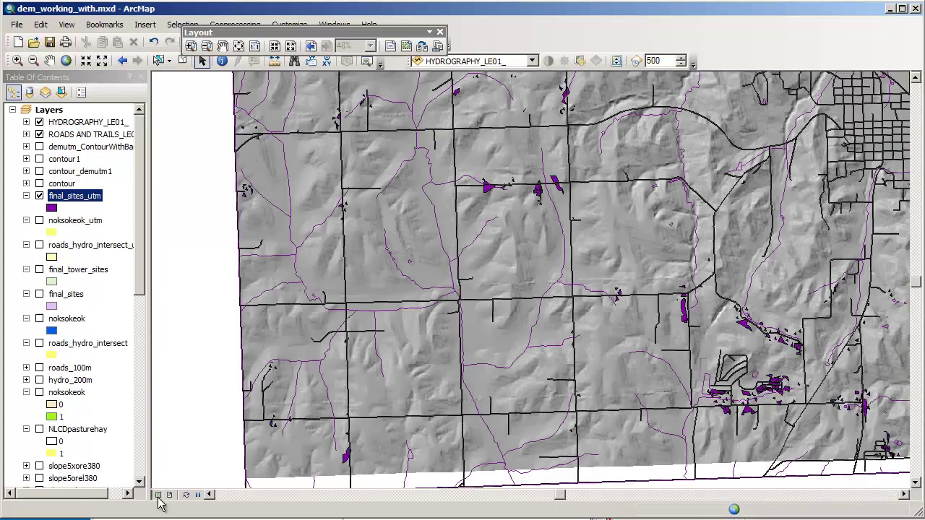
{"action": "left_click", "coordinate": [169, 495]}
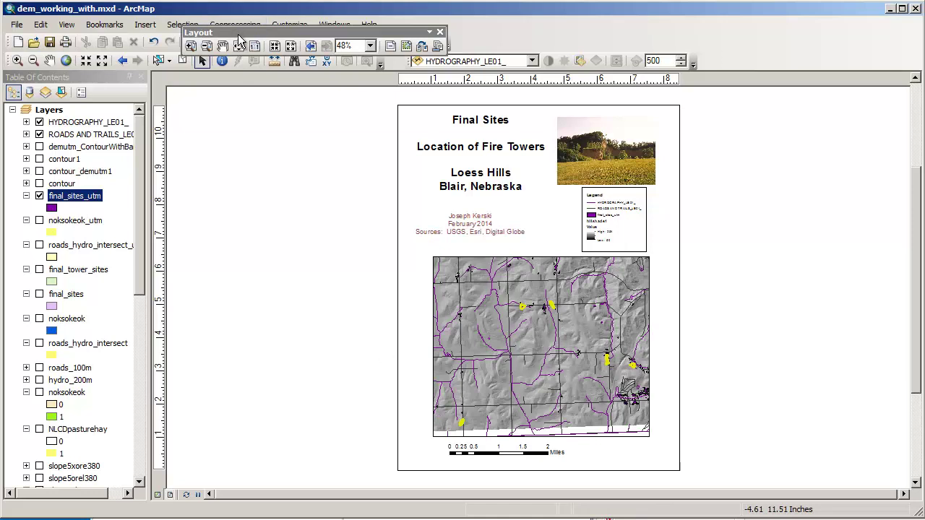
- Move the Layout toolbar clear of the main toolbars and review the list of available toolbars
{"action": "left_click_drag", "start_coordinate": [238, 33], "coordinate": [231, 125]}
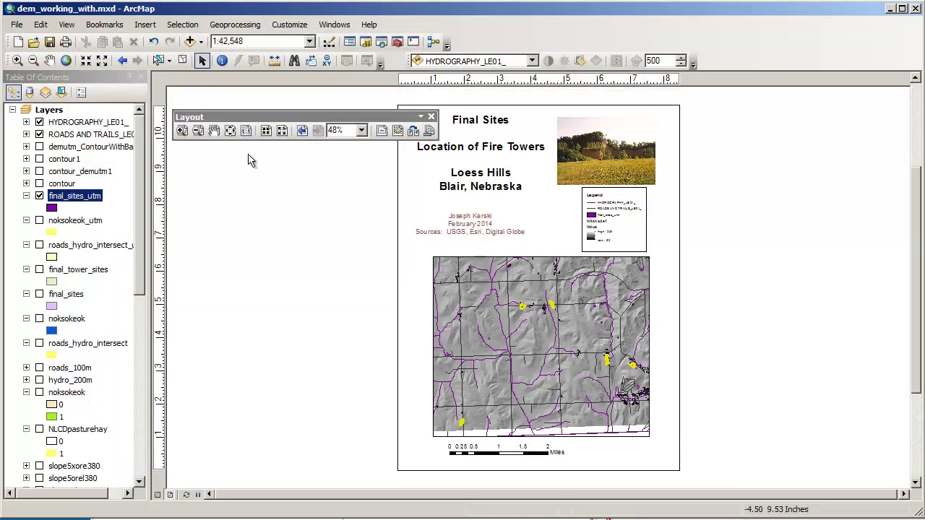
{"action": "left_click", "coordinate": [292, 25]}
{"action": "mouse_move", "coordinate": [307, 41]}
{"action": "left_click", "coordinate": [463, 312]}
{"action": "left_click_drag", "start_coordinate": [266, 117], "coordinate": [269, 104]}
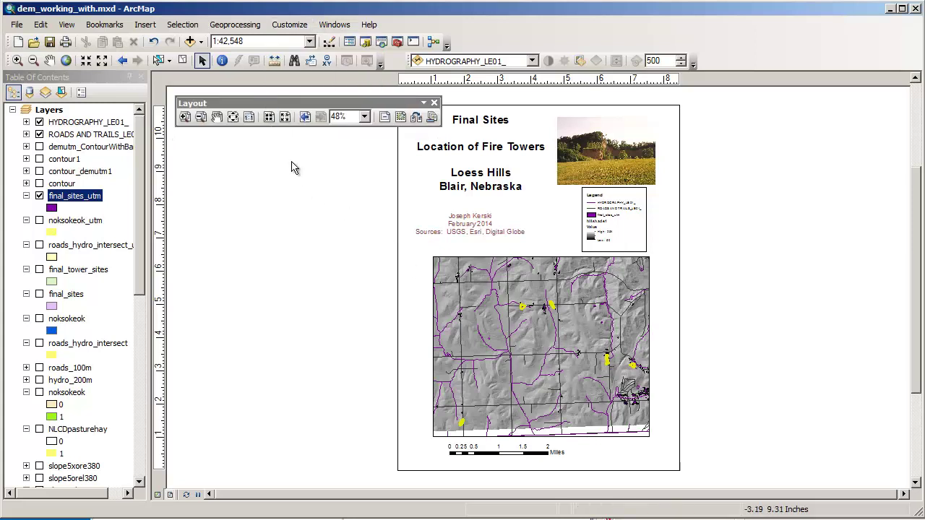